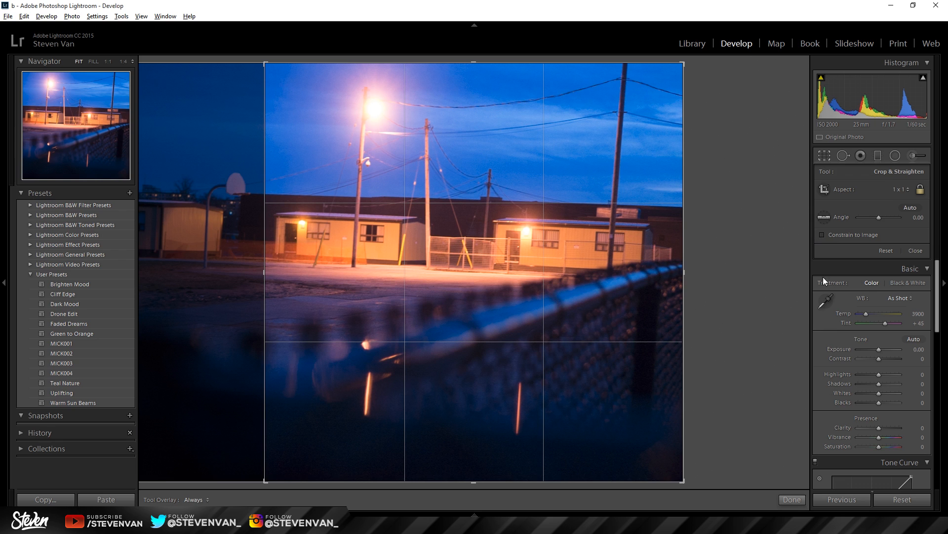
Step: Apply the square crop to the photo and set its white balance to Auto
{"action": "left_click", "coordinate": [791, 500]}
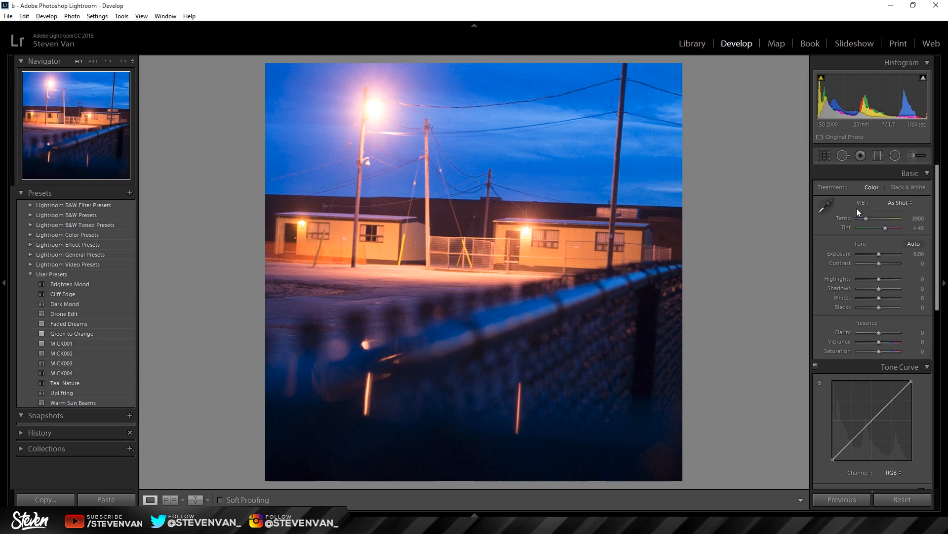
{"action": "left_click", "coordinate": [837, 212]}
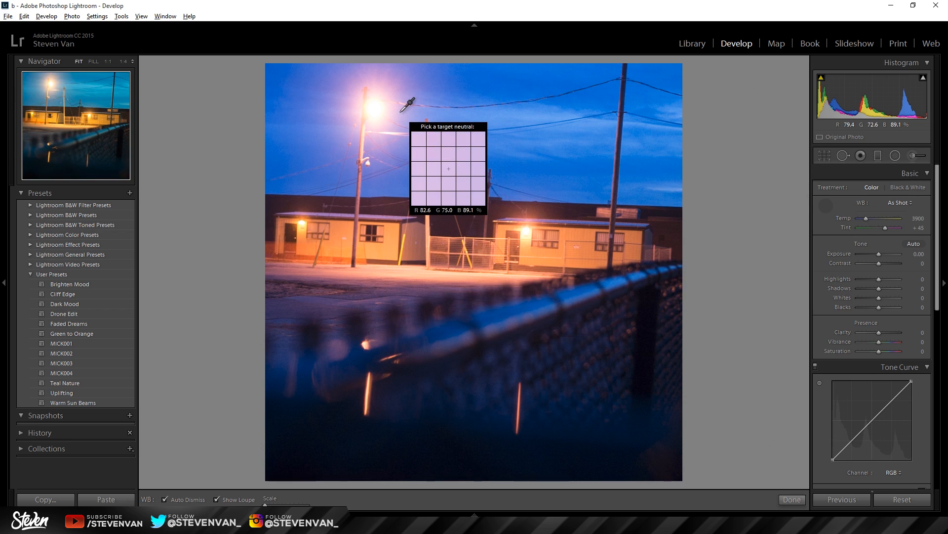
{"action": "left_click", "coordinate": [827, 205]}
{"action": "left_click", "coordinate": [895, 204]}
{"action": "left_click", "coordinate": [880, 222]}
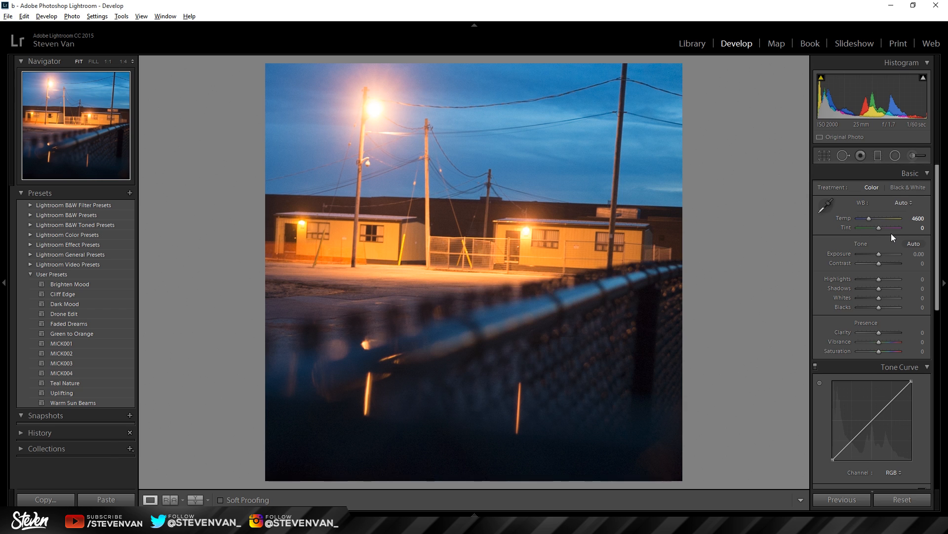
Step: Try Tint values of +150 and −43, and reset the Tint to 0
{"action": "left_click_drag", "start_coordinate": [891, 234], "coordinate": [899, 230]}
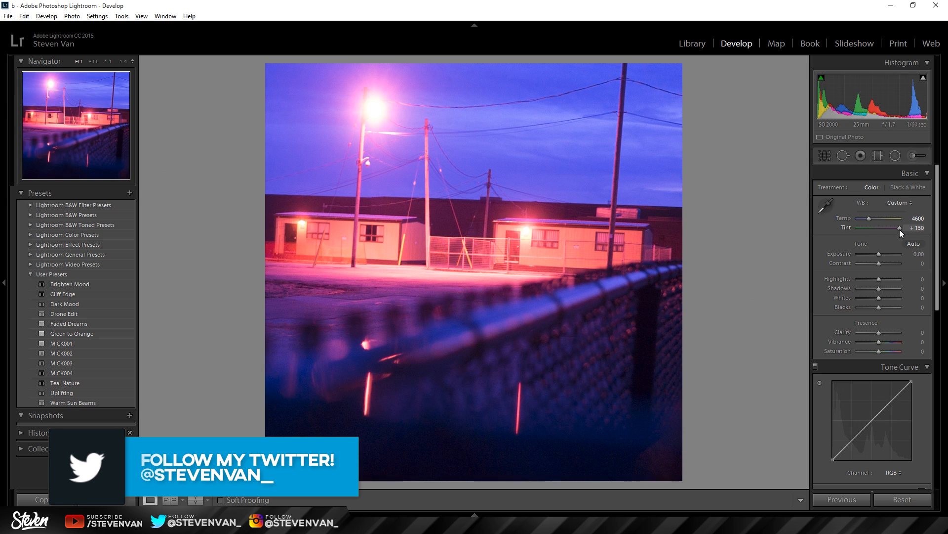
{"action": "left_click_drag", "start_coordinate": [899, 230], "coordinate": [873, 227]}
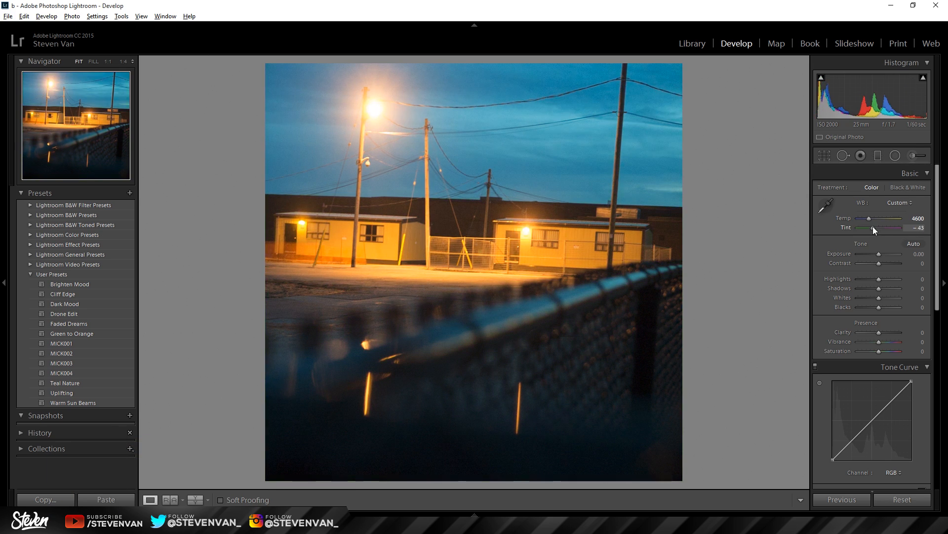
{"action": "left_click", "coordinate": [919, 228]}
{"action": "type", "text": "0"}
{"action": "key", "text": "Return"}
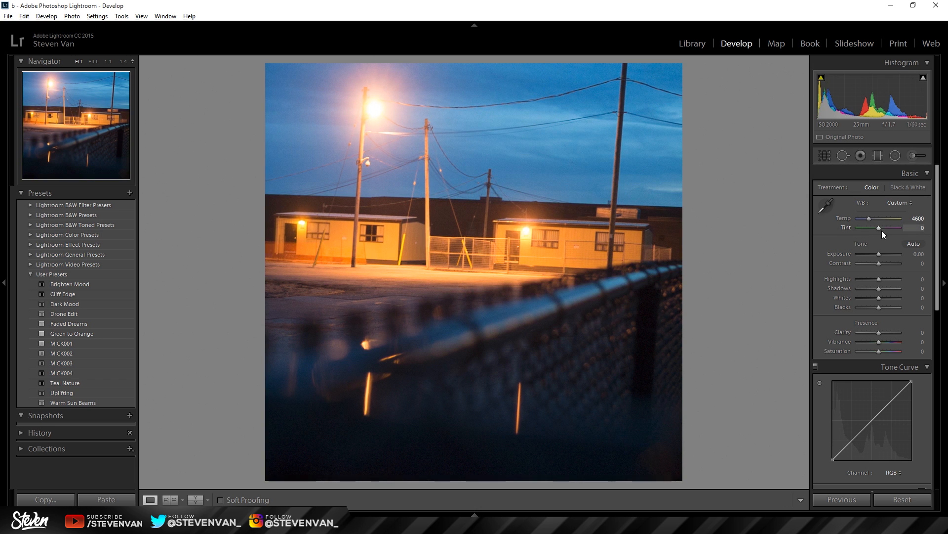
Step: Shift the Tint toward green to −43 and inspect the lit ground near the buildings
{"action": "left_click_drag", "start_coordinate": [877, 229], "coordinate": [870, 228]}
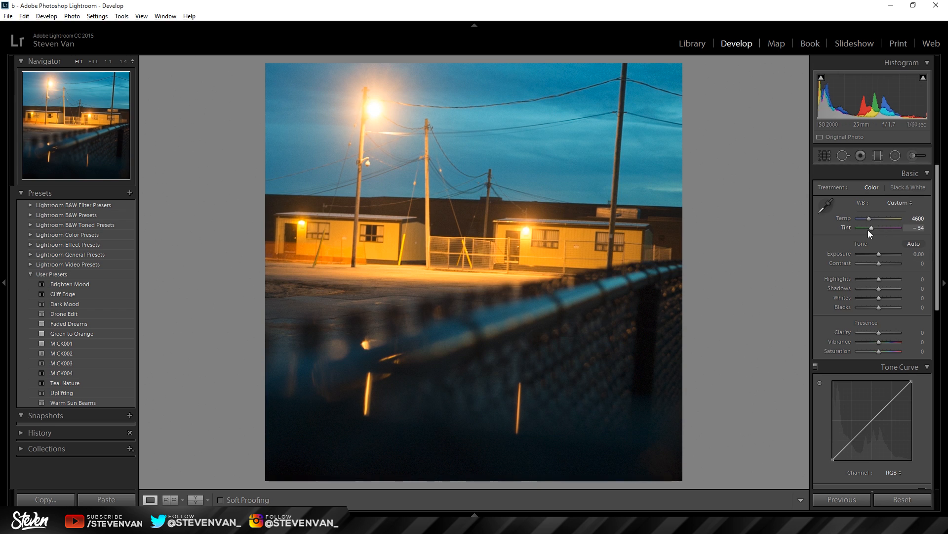
{"action": "left_click_drag", "start_coordinate": [873, 230], "coordinate": [873, 230]}
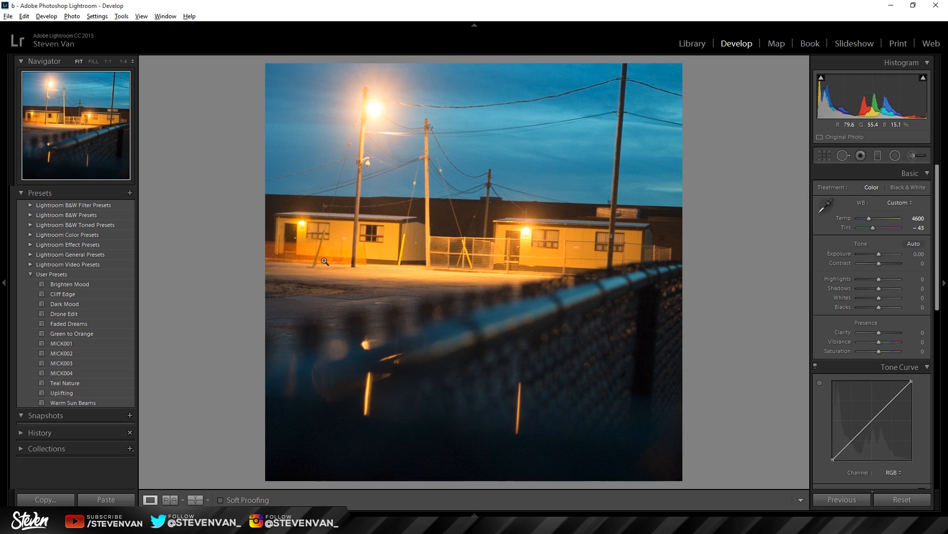
{"action": "left_click", "coordinate": [328, 282]}
{"action": "left_click", "coordinate": [345, 239]}
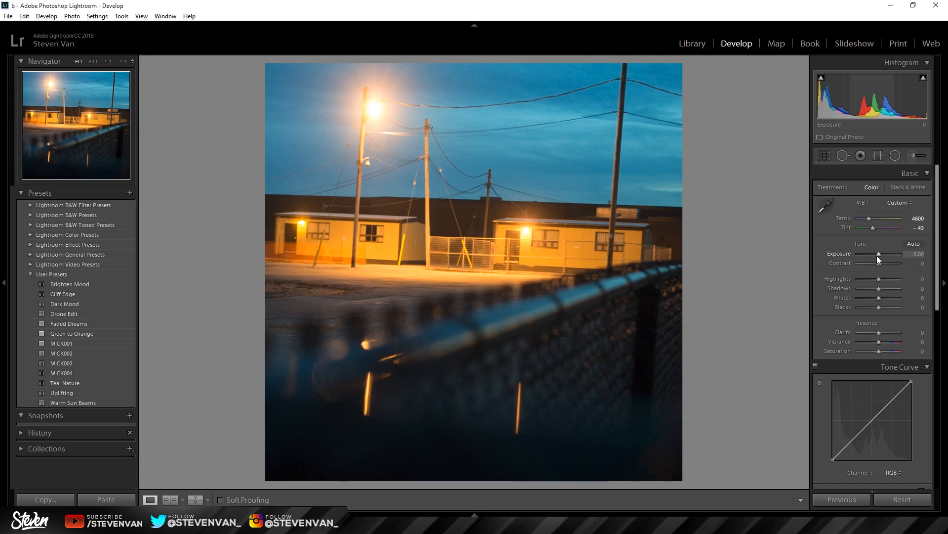
Step: Lower the Exposure to −0.60, check the ground up close, and set the Contrast to −60
{"action": "left_click_drag", "start_coordinate": [878, 253], "coordinate": [876, 254]}
{"action": "left_click", "coordinate": [351, 261]}
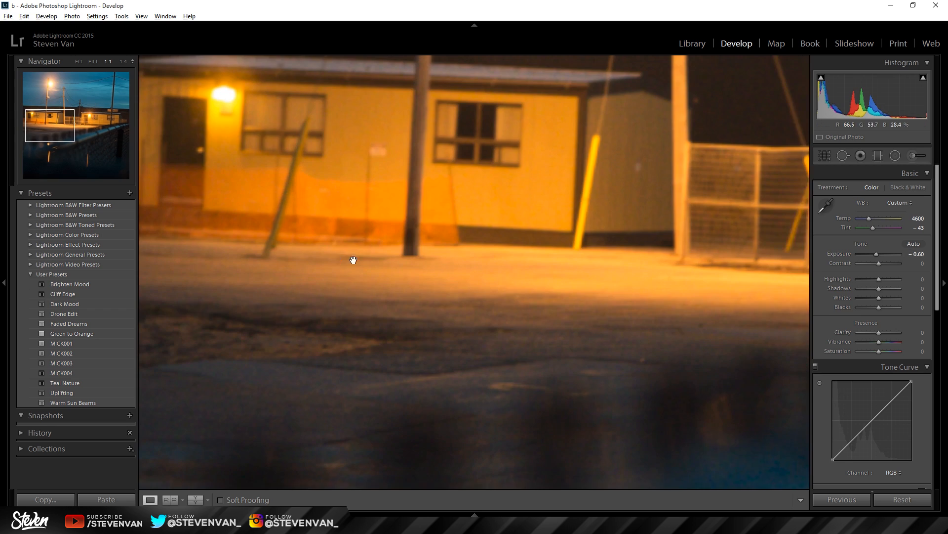
{"action": "left_click", "coordinate": [451, 316]}
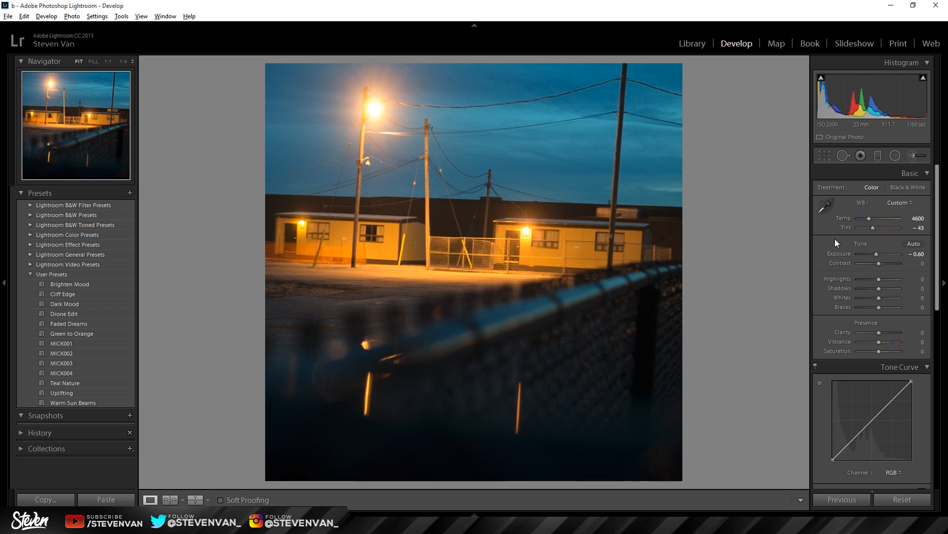
{"action": "left_click_drag", "start_coordinate": [879, 263], "coordinate": [889, 265]}
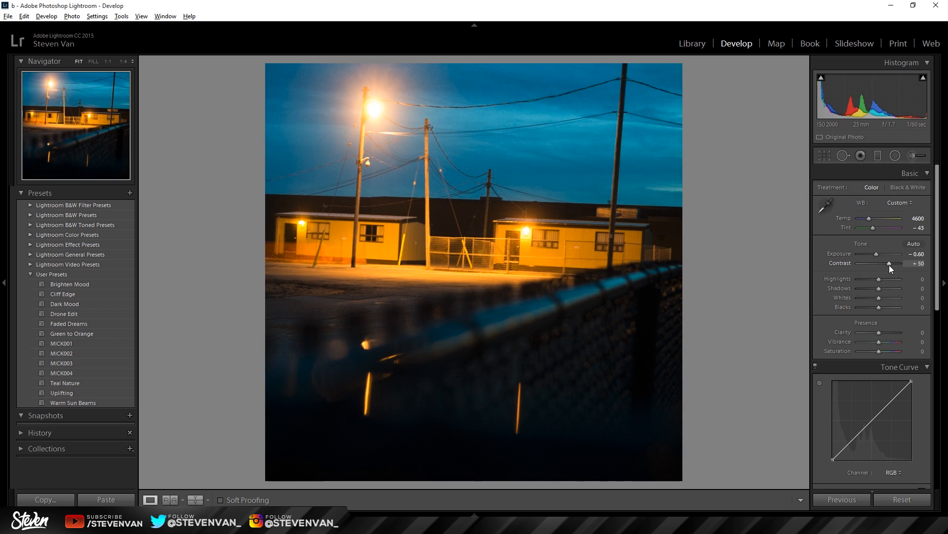
{"action": "left_click_drag", "start_coordinate": [889, 265], "coordinate": [869, 265]}
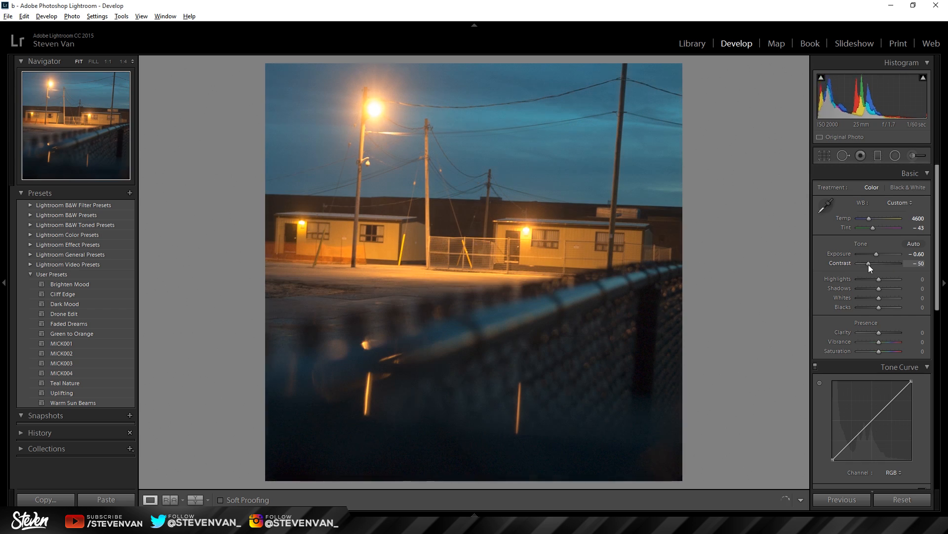
Step: Compare the original and edited photo side by side, and return to the single-photo view
{"action": "left_click", "coordinate": [195, 499]}
{"action": "left_click", "coordinate": [212, 499]}
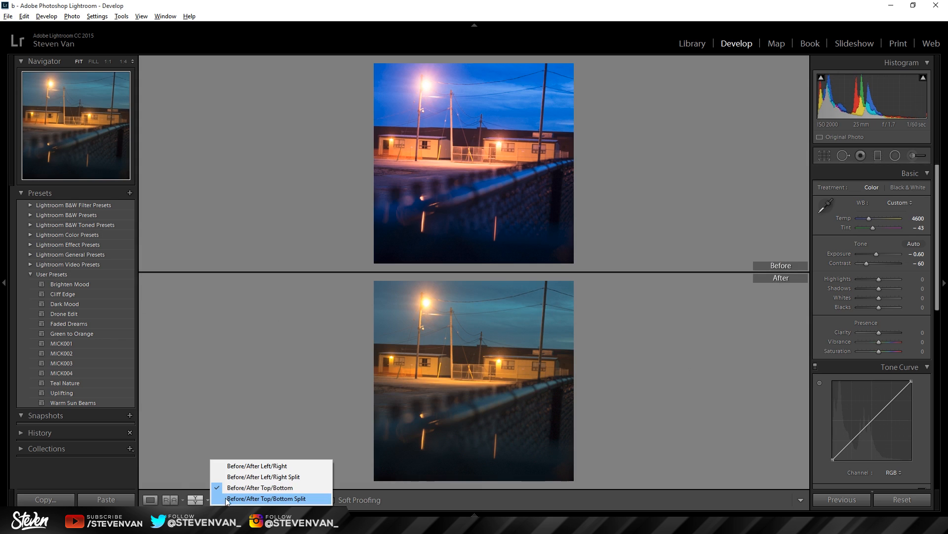
{"action": "left_click", "coordinate": [263, 464]}
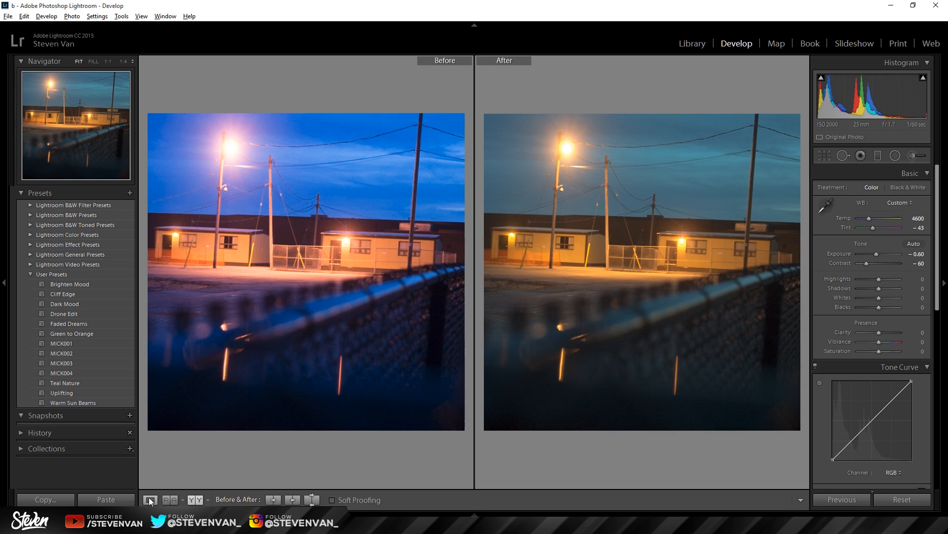
{"action": "key", "text": "y"}
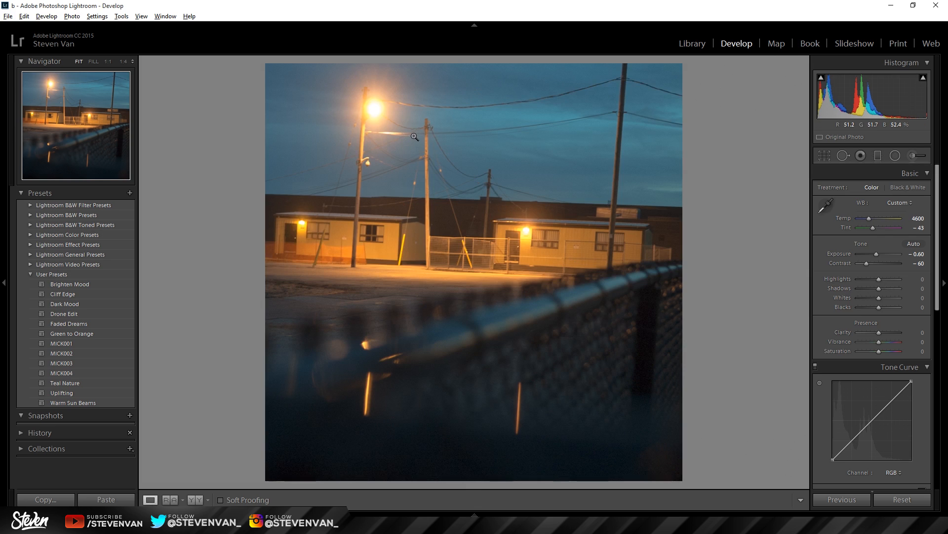
Step: Raise the Highlights to +57 and the Whites to +40
{"action": "left_click", "coordinate": [890, 279]}
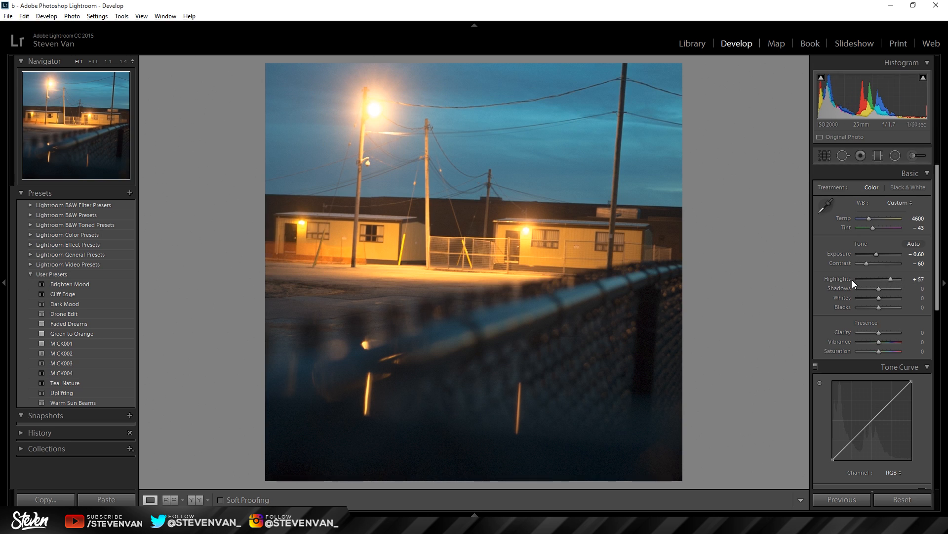
{"action": "left_click", "coordinate": [884, 298]}
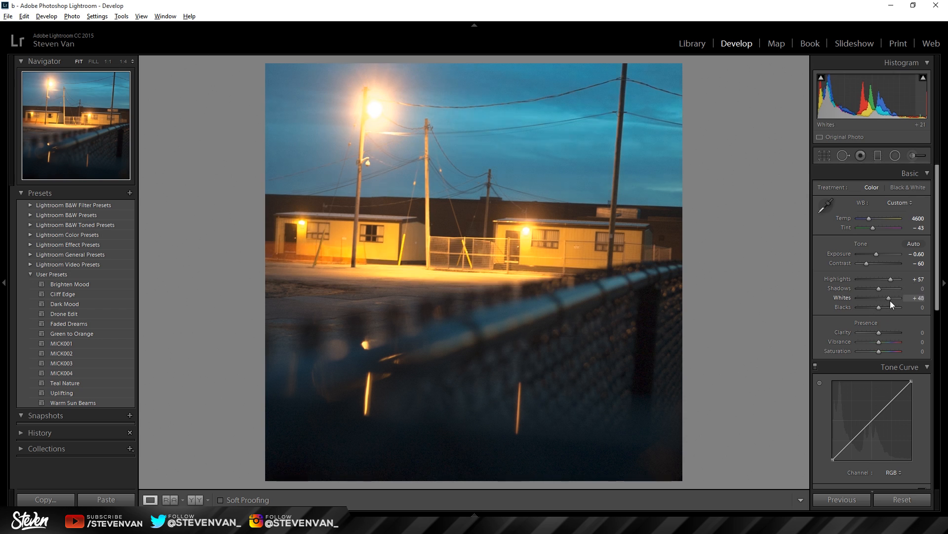
{"action": "mouse_move", "coordinate": [898, 300]}
{"action": "left_mouse_down"}
{"action": "mouse_move", "coordinate": [912, 306]}
{"action": "mouse_move", "coordinate": [886, 301]}
{"action": "left_mouse_up"}
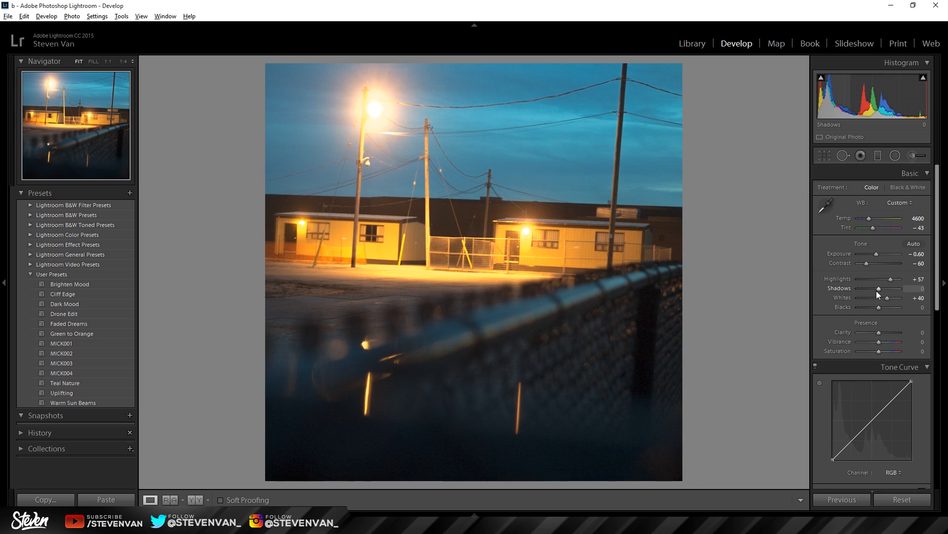
Step: Lift the Shadows to +55 and the Blacks to +7
{"action": "left_click_drag", "start_coordinate": [877, 292], "coordinate": [889, 290]}
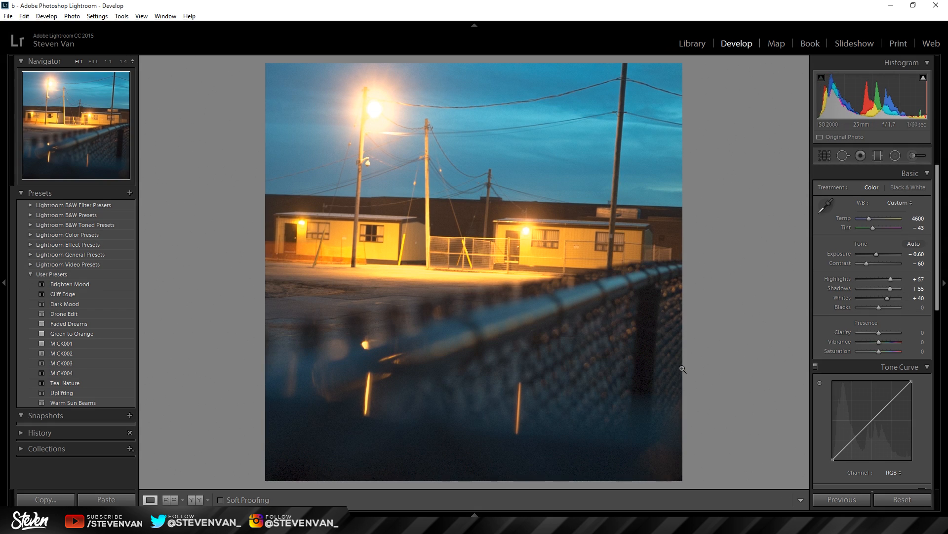
{"action": "left_click_drag", "start_coordinate": [897, 290], "coordinate": [890, 290]}
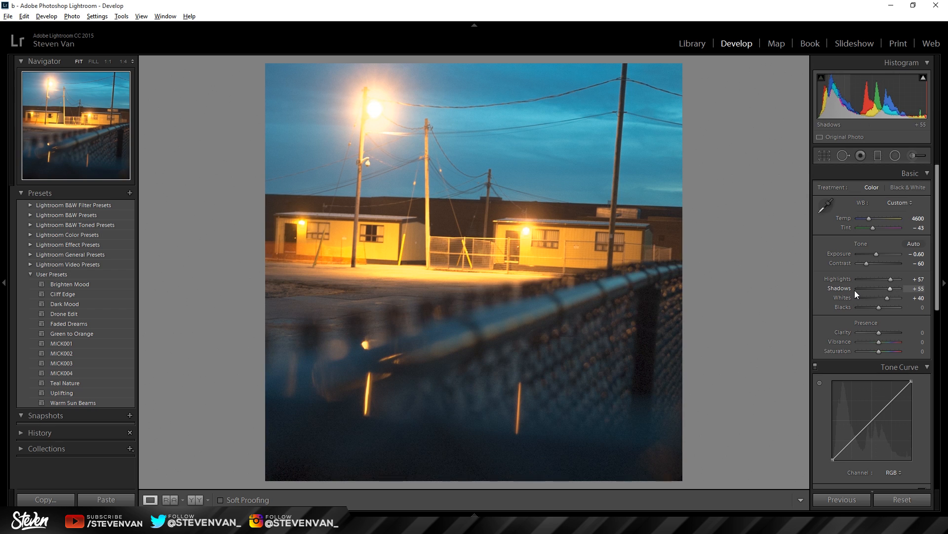
{"action": "left_click_drag", "start_coordinate": [879, 306], "coordinate": [879, 310]}
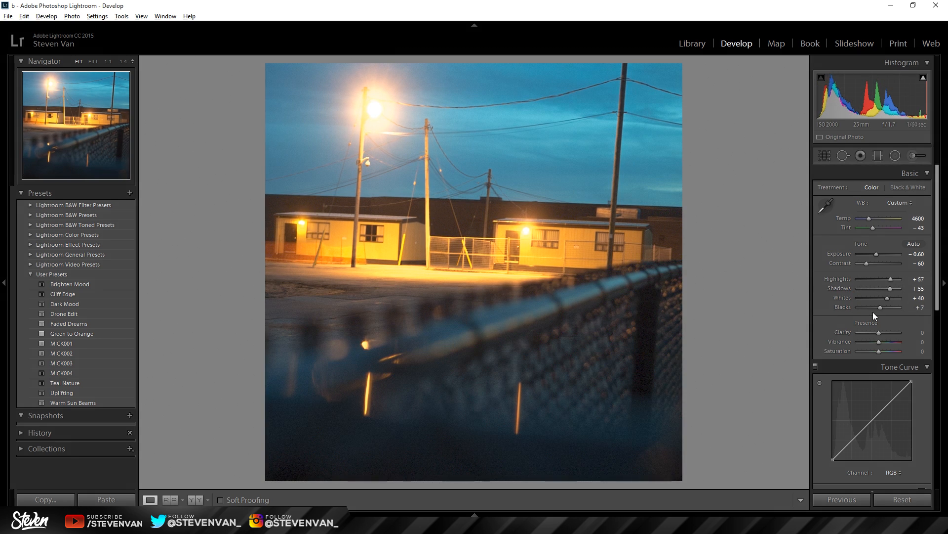
Step: Soften the photo by setting the Clarity to −5, and check the fence area up close
{"action": "scroll", "coordinate": [879, 212], "scroll_direction": "down", "scroll_amount": 3}
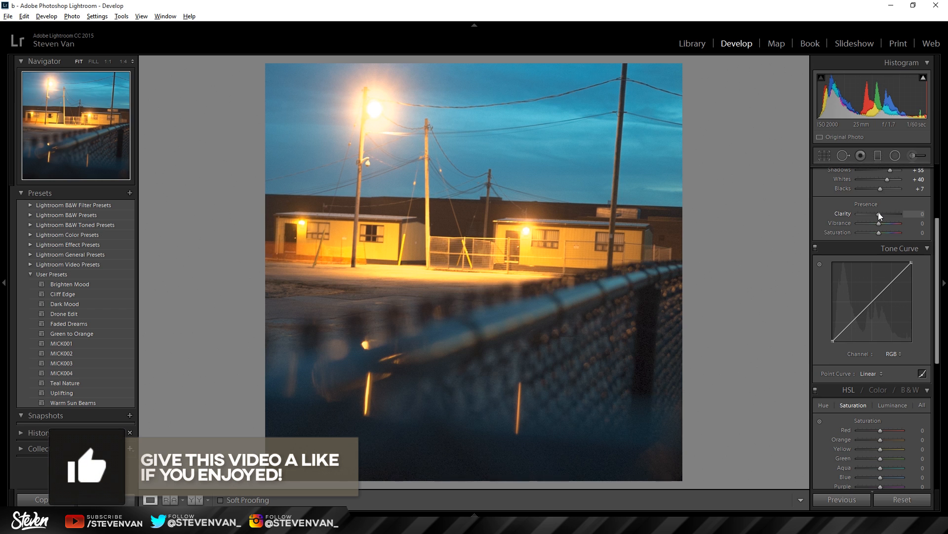
{"action": "mouse_move", "coordinate": [878, 213]}
{"action": "left_mouse_down"}
{"action": "mouse_move", "coordinate": [913, 218]}
{"action": "mouse_move", "coordinate": [863, 216]}
{"action": "mouse_move", "coordinate": [877, 215]}
{"action": "left_mouse_up"}
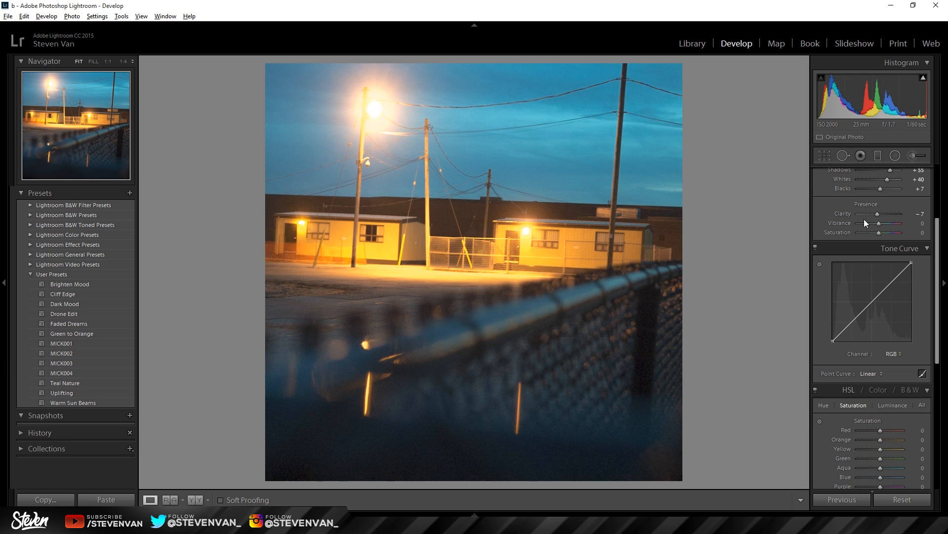
{"action": "double_click", "coordinate": [869, 212]}
{"action": "mouse_move", "coordinate": [878, 217]}
{"action": "left_mouse_down"}
{"action": "mouse_move", "coordinate": [856, 216]}
{"action": "mouse_move", "coordinate": [876, 218]}
{"action": "left_mouse_up"}
{"action": "left_click", "coordinate": [489, 265]}
{"action": "left_click", "coordinate": [472, 263]}
Step: Try a Vibrance of +60, and change to Saturation +67 with Vibrance −55
{"action": "left_click", "coordinate": [891, 226]}
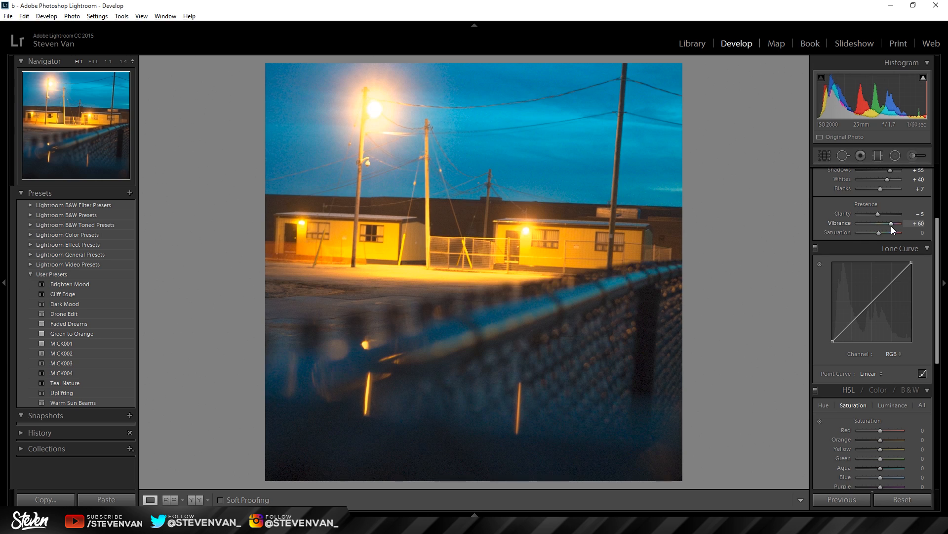
{"action": "mouse_move", "coordinate": [879, 233]}
{"action": "left_mouse_down"}
{"action": "mouse_move", "coordinate": [864, 232]}
{"action": "mouse_move", "coordinate": [893, 234]}
{"action": "mouse_move", "coordinate": [866, 226]}
{"action": "left_mouse_up"}
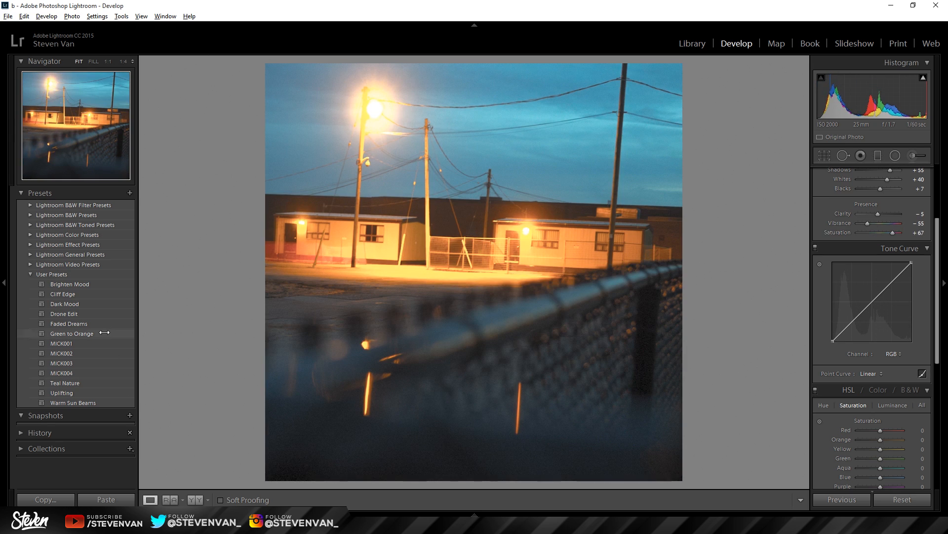
Step: Compare the Vibrance +60 history state with the latest Vibrance −55 state, and return to the latest one
{"action": "left_click", "coordinate": [49, 433]}
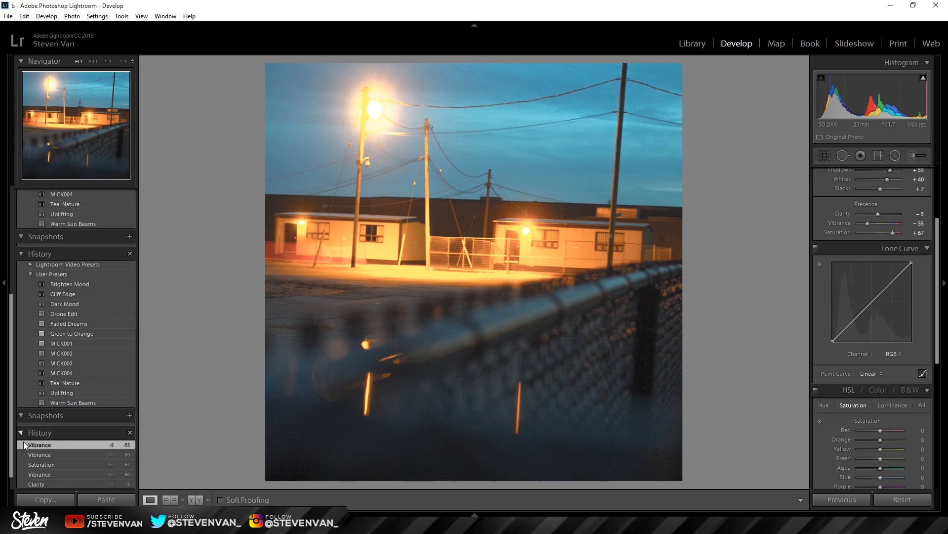
{"action": "scroll", "coordinate": [26, 438], "scroll_direction": "down", "scroll_amount": 5}
{"action": "left_click", "coordinate": [58, 275]}
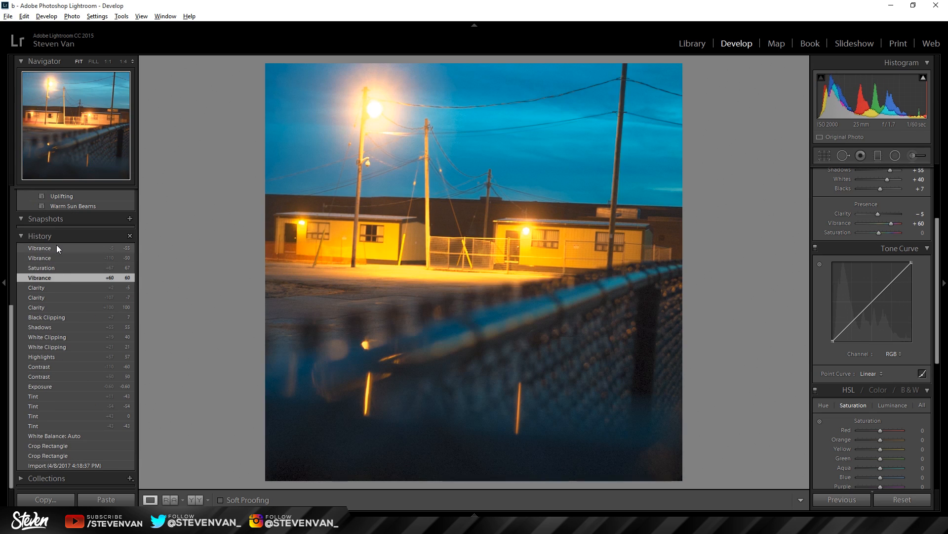
{"action": "left_click", "coordinate": [57, 247]}
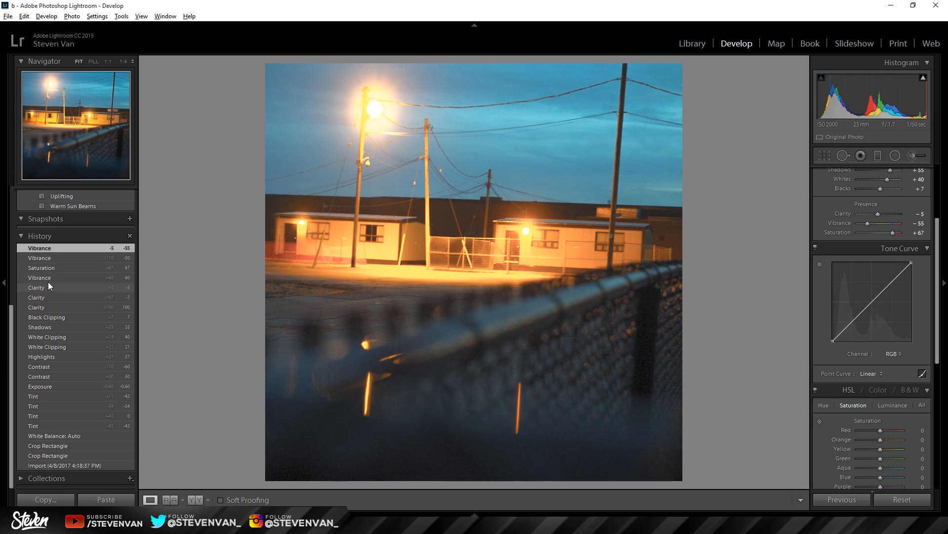
{"action": "left_click", "coordinate": [48, 281]}
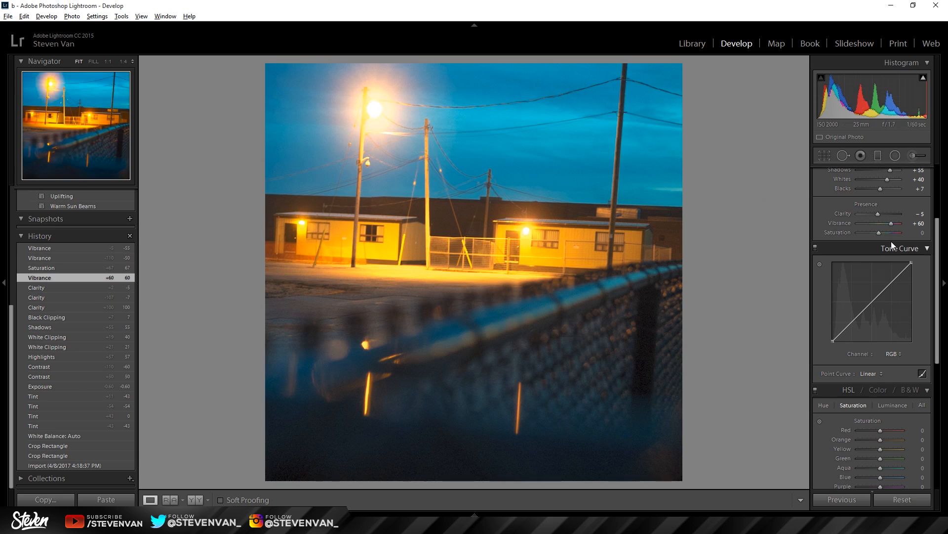
{"action": "key", "text": "ctrl+z"}
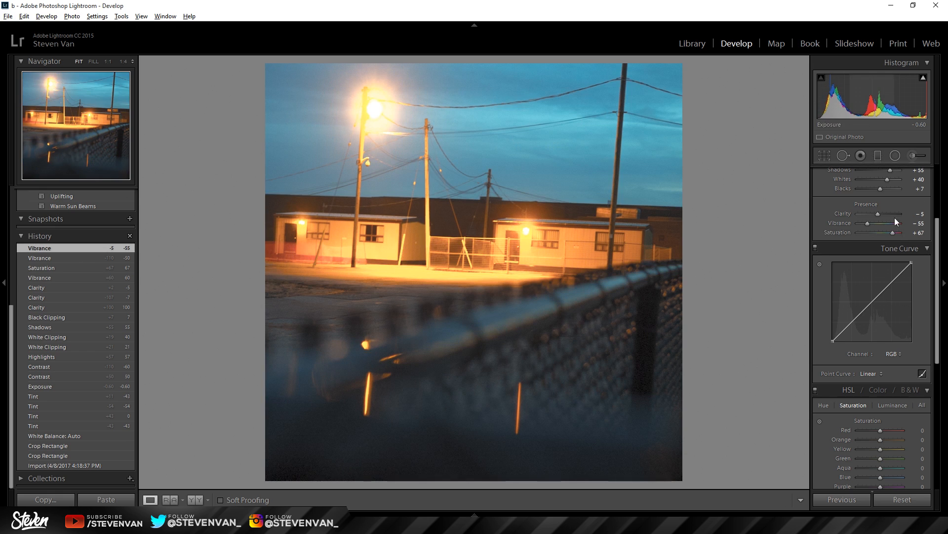
Step: Set the Vibrance to −88 and the Saturation to +74, and compare the result side by side with the original
{"action": "left_click_drag", "start_coordinate": [868, 223], "coordinate": [861, 224]}
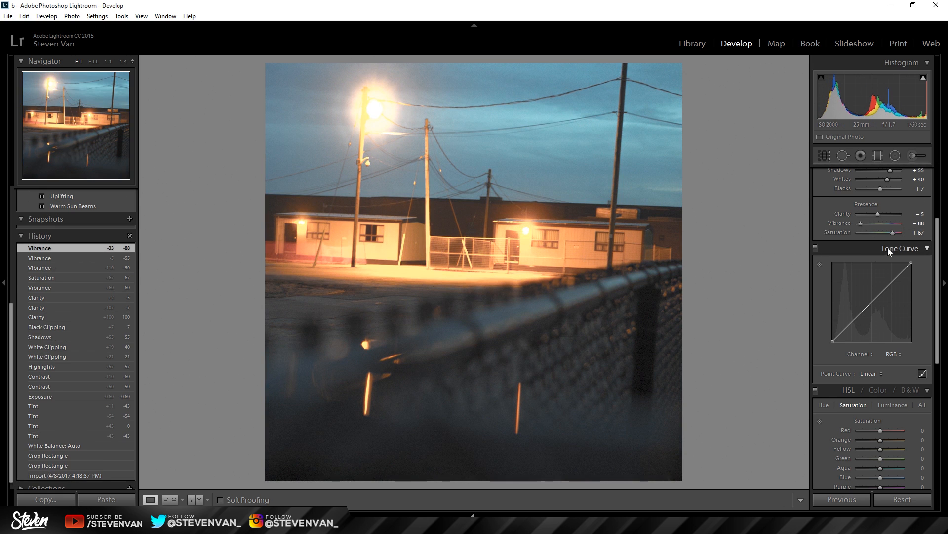
{"action": "left_click_drag", "start_coordinate": [895, 232], "coordinate": [897, 236]}
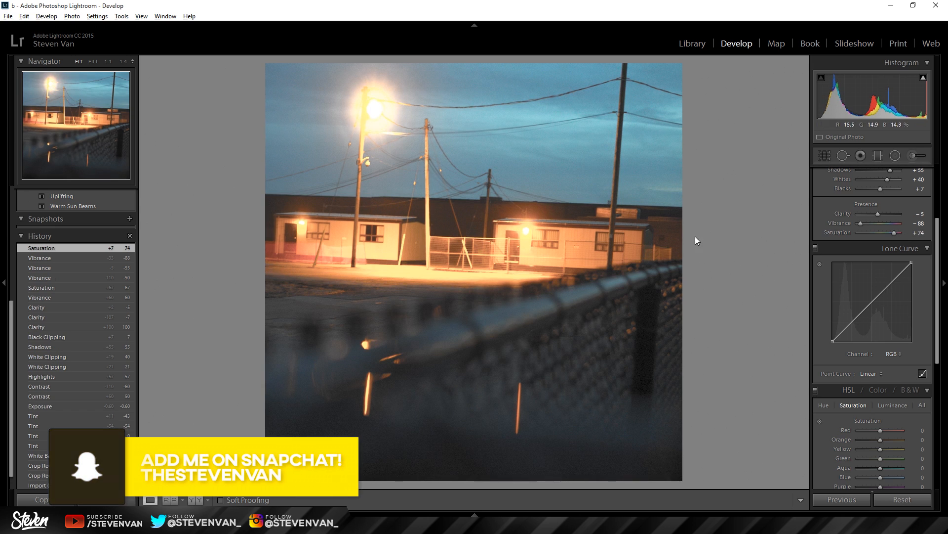
{"action": "left_click", "coordinate": [195, 500]}
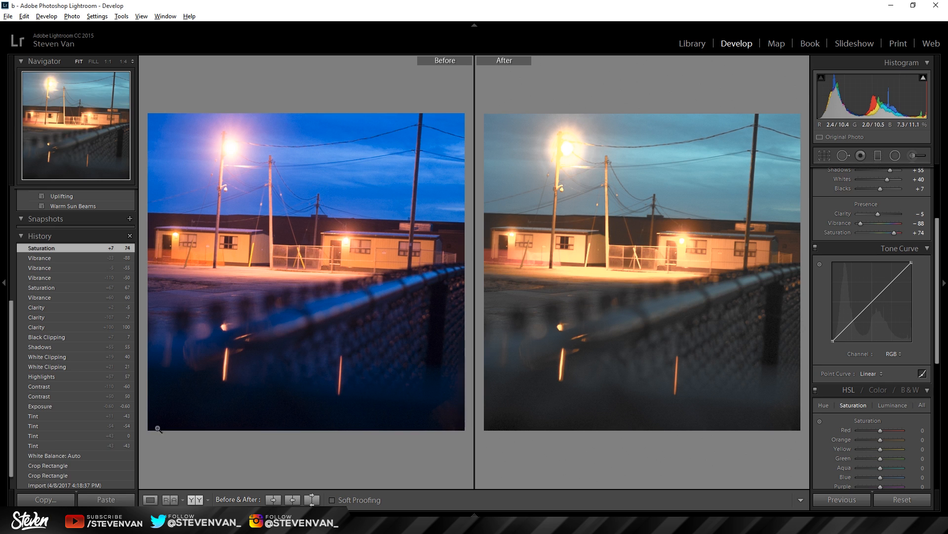
{"action": "left_click", "coordinate": [150, 500]}
Step: Set the Contrast to −7
{"action": "scroll", "coordinate": [835, 237], "scroll_direction": "up", "scroll_amount": 5}
{"action": "left_click_drag", "start_coordinate": [876, 263], "coordinate": [877, 265]}
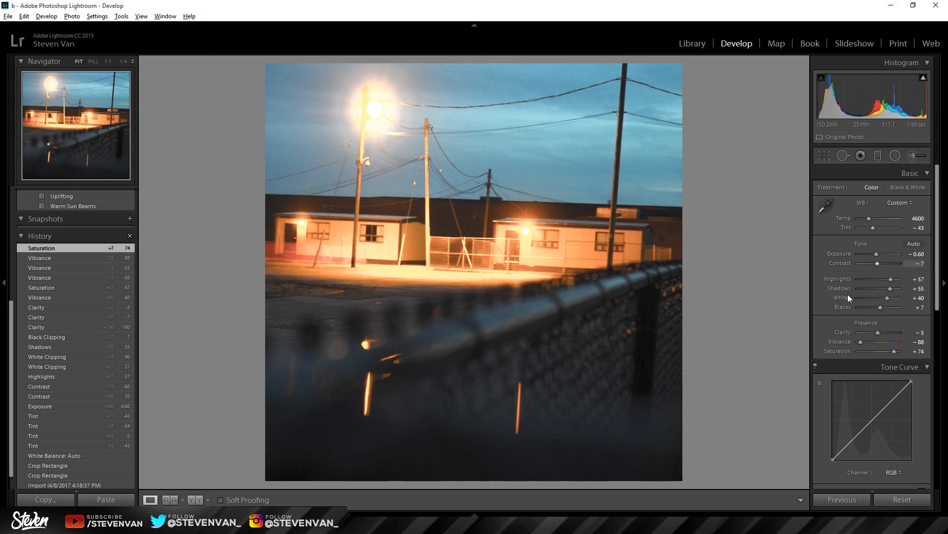
Step: Set the Highlights to +43, Shadows to +74, Whites to +38 and Blacks to +12
{"action": "left_click_drag", "start_coordinate": [887, 298], "coordinate": [887, 279]}
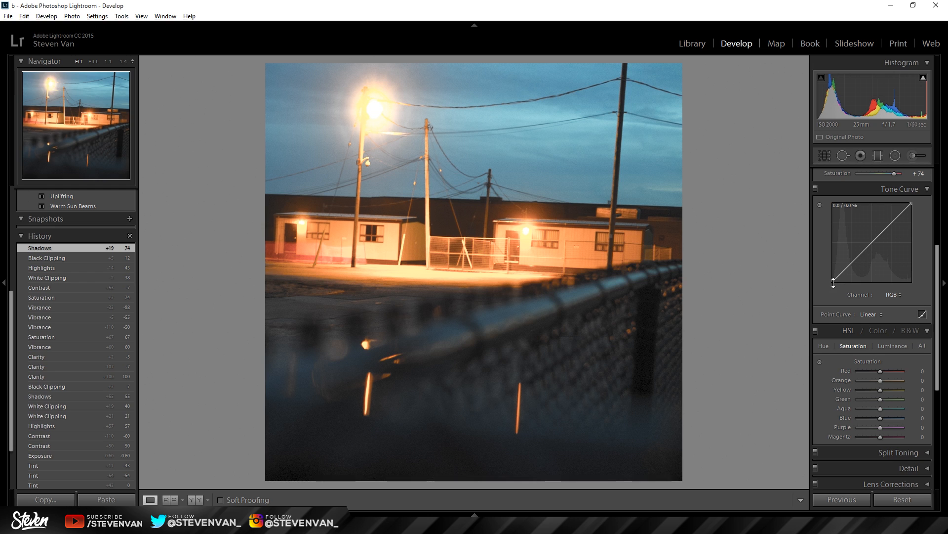
Step: Raise the black point of the RGB point curve to about 5% output for slightly faded shadows
{"action": "left_click_drag", "start_coordinate": [834, 283], "coordinate": [834, 278]}
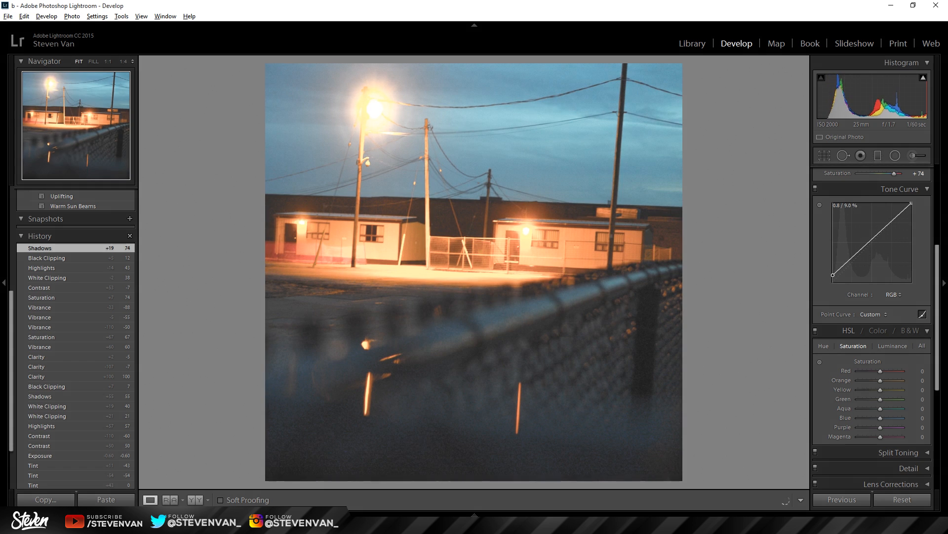
{"action": "mouse_move", "coordinate": [912, 203]}
{"action": "left_mouse_down"}
{"action": "mouse_move", "coordinate": [911, 228]}
{"action": "mouse_move", "coordinate": [912, 204]}
{"action": "left_mouse_up"}
{"action": "mouse_move", "coordinate": [835, 276]}
{"action": "left_mouse_down"}
{"action": "mouse_move", "coordinate": [833, 262]}
{"action": "mouse_move", "coordinate": [834, 279]}
{"action": "left_mouse_up"}
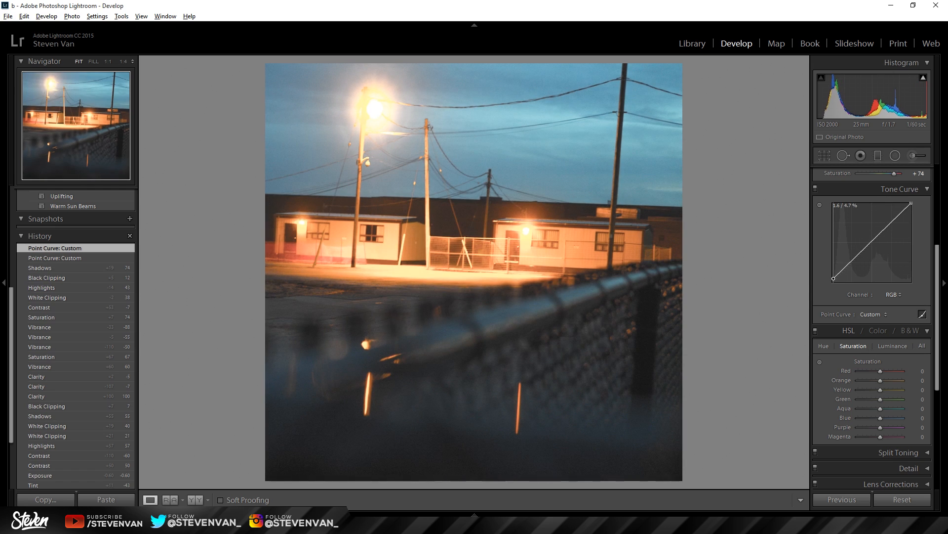
Step: Add a midtone point and a raised upper-tone point to the RGB curve, both slightly above the diagonal
{"action": "left_click", "coordinate": [873, 241]}
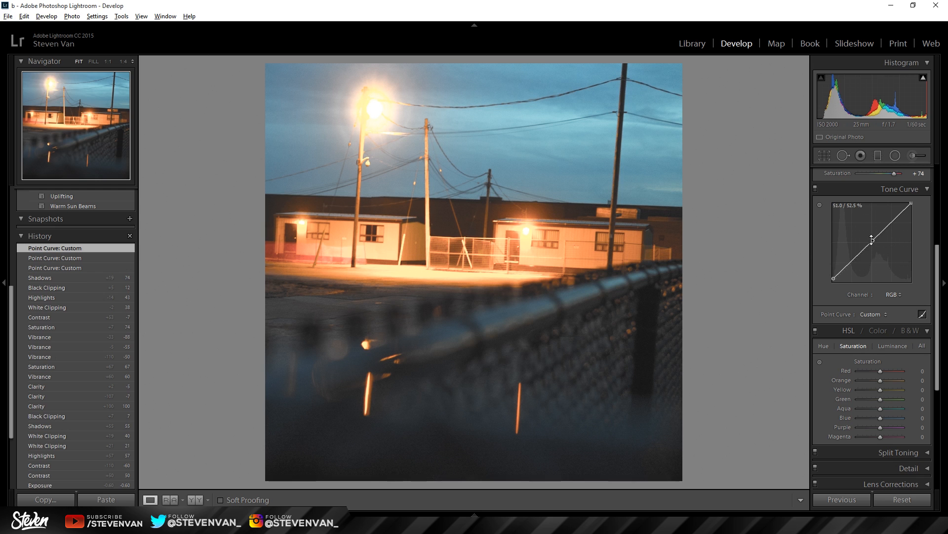
{"action": "mouse_move", "coordinate": [873, 240]}
{"action": "left_mouse_down"}
{"action": "mouse_move", "coordinate": [872, 233]}
{"action": "mouse_move", "coordinate": [871, 248]}
{"action": "left_mouse_up"}
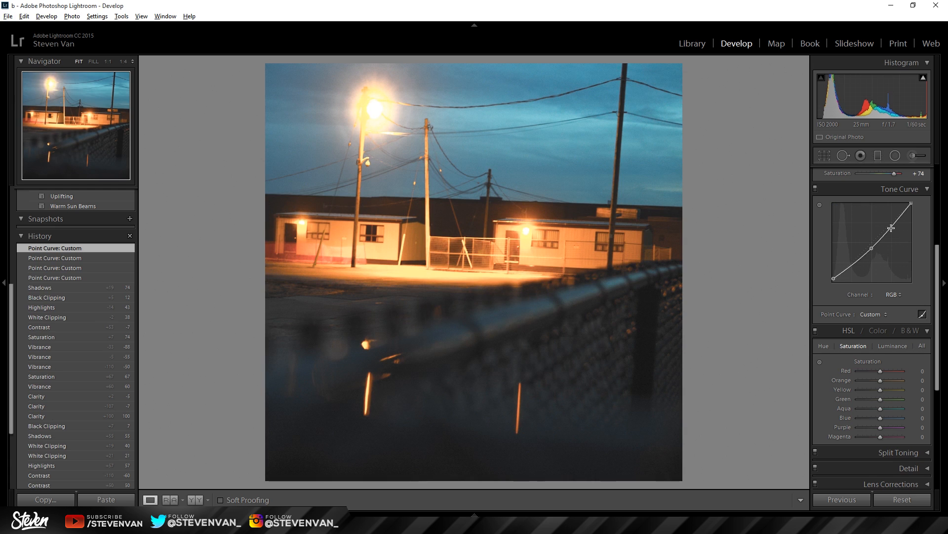
{"action": "left_click_drag", "start_coordinate": [893, 226], "coordinate": [889, 221]}
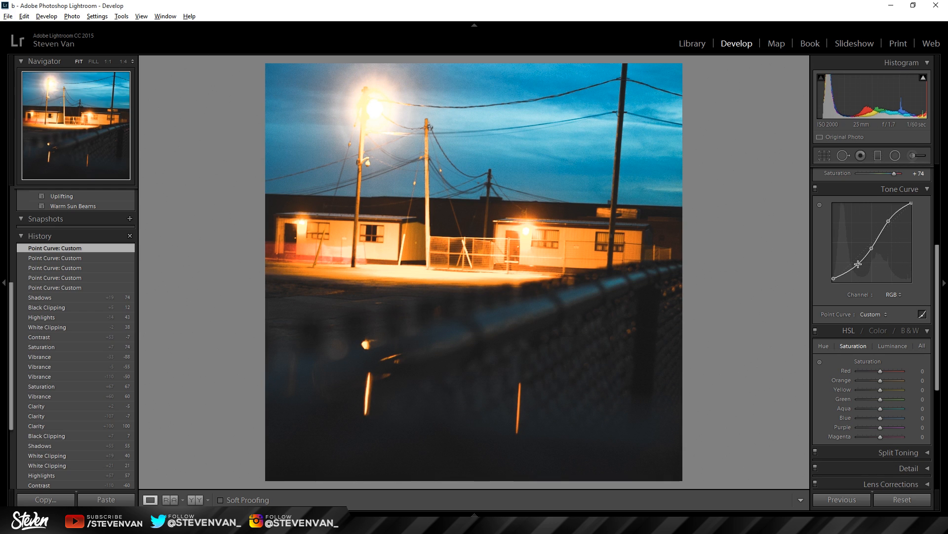
{"action": "left_click_drag", "start_coordinate": [872, 248], "coordinate": [870, 244]}
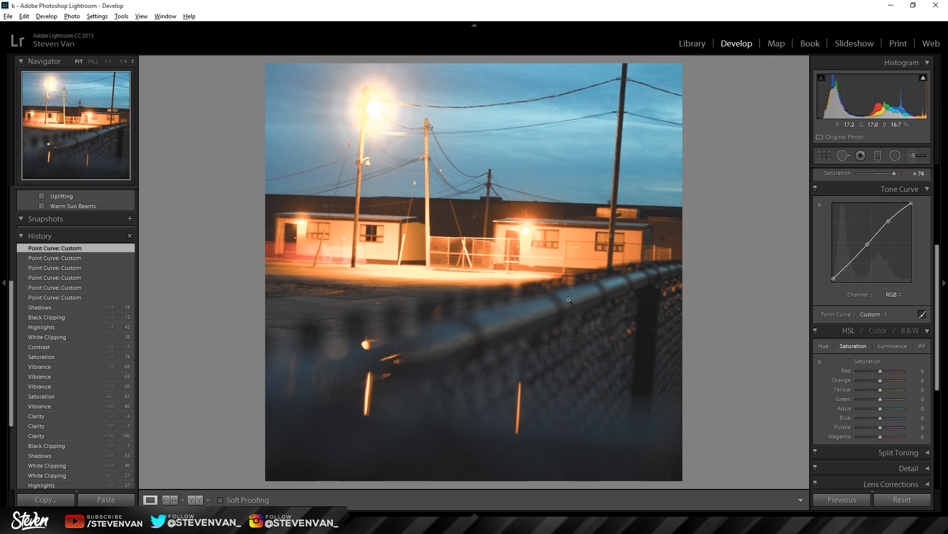
{"action": "left_click_drag", "start_coordinate": [851, 261], "coordinate": [851, 268]}
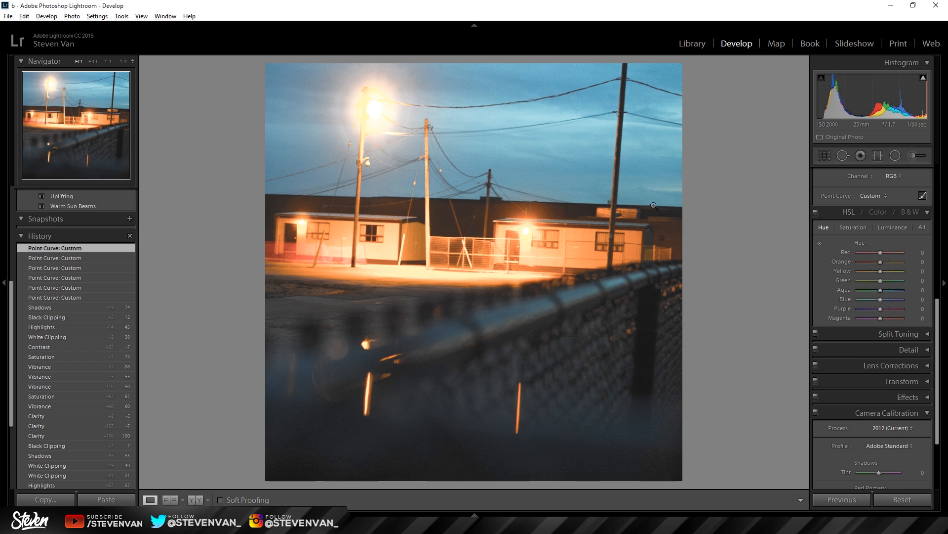
Step: Set the HSL hue of Red to +27 and Orange to +7, and the Orange luminance to +24
{"action": "mouse_move", "coordinate": [882, 251]}
{"action": "left_mouse_down"}
{"action": "mouse_move", "coordinate": [863, 253]}
{"action": "mouse_move", "coordinate": [903, 264]}
{"action": "mouse_move", "coordinate": [858, 268]}
{"action": "mouse_move", "coordinate": [884, 268]}
{"action": "left_mouse_up"}
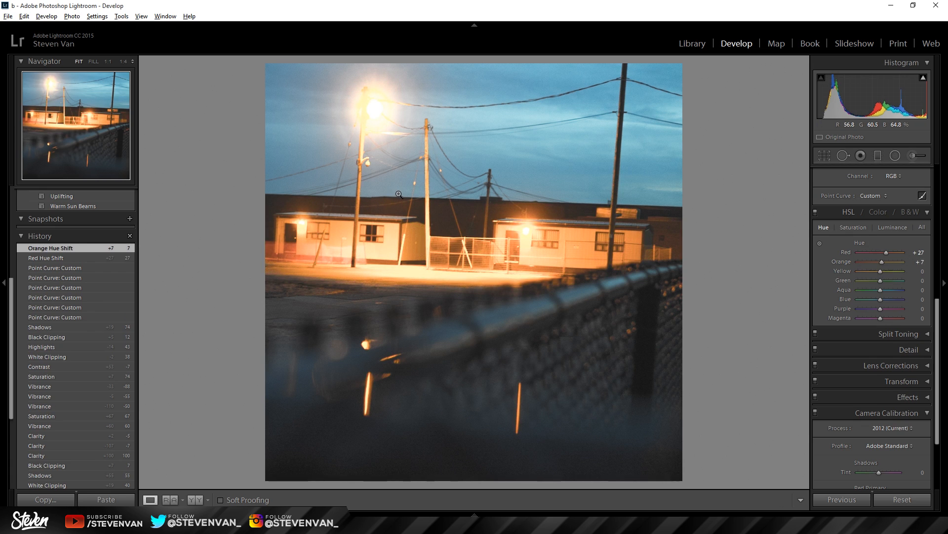
{"action": "left_click", "coordinate": [890, 231]}
{"action": "mouse_move", "coordinate": [882, 262]}
{"action": "left_mouse_down"}
{"action": "mouse_move", "coordinate": [896, 262]}
{"action": "mouse_move", "coordinate": [876, 262]}
{"action": "mouse_move", "coordinate": [885, 265]}
{"action": "left_mouse_up"}
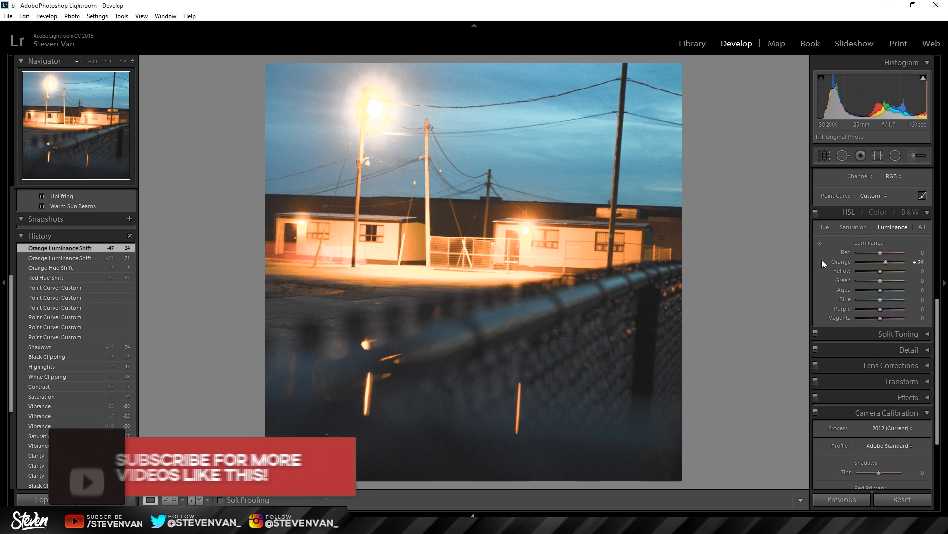
Step: Collapse the Tone Curve section and compare the graded photo side by side with the original
{"action": "scroll", "coordinate": [822, 260], "scroll_direction": "up", "scroll_amount": 10}
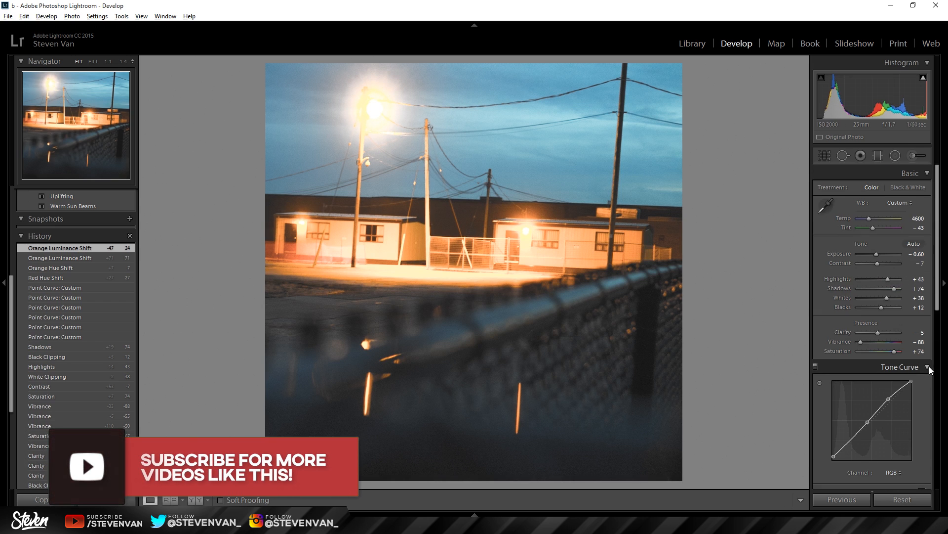
{"action": "left_click", "coordinate": [928, 367]}
{"action": "left_click", "coordinate": [192, 499]}
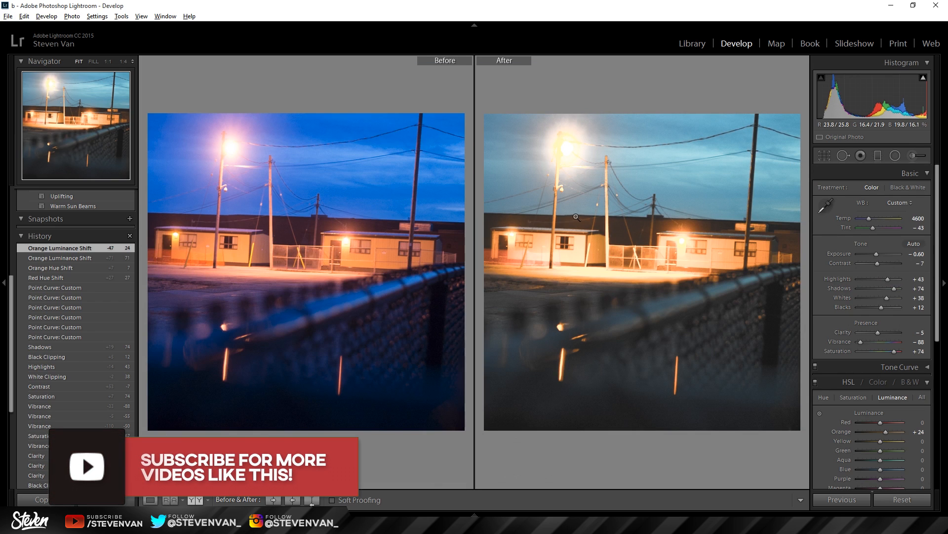